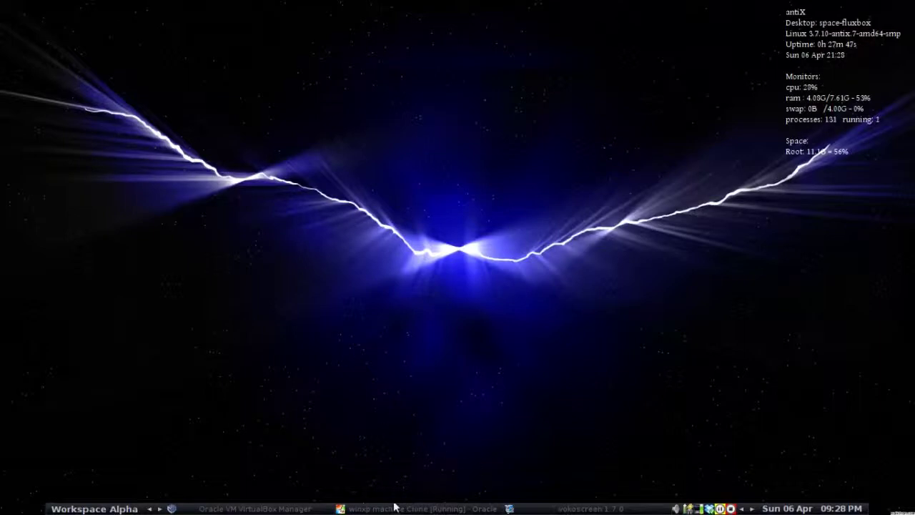
- Launch Chrome in the XP VM, open the MX-14 Symbiosis bookmark, and scroll to Download
click(372, 509)
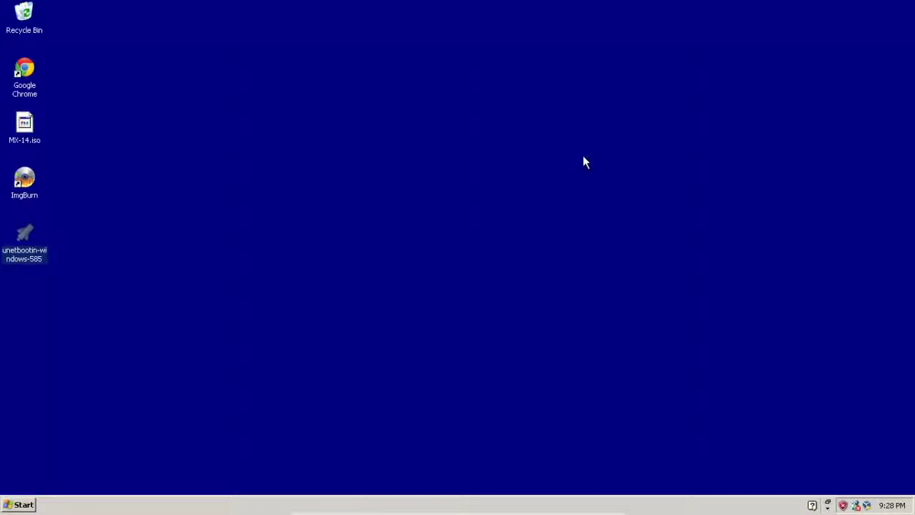
double_click(32, 93)
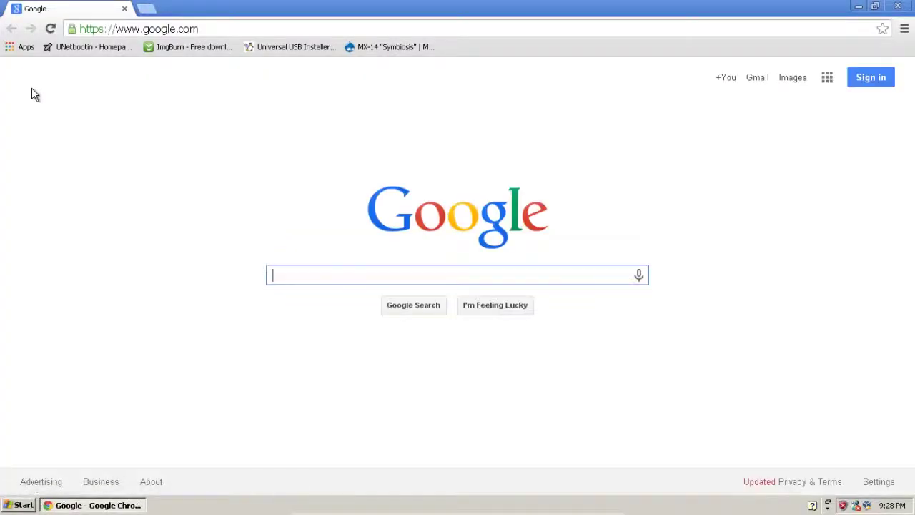
click(412, 54)
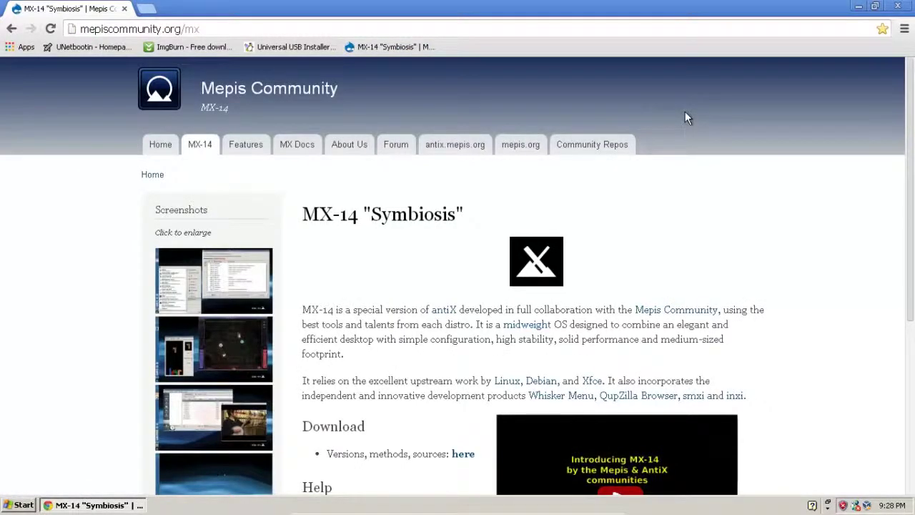
scroll(362, 284, down, 2)
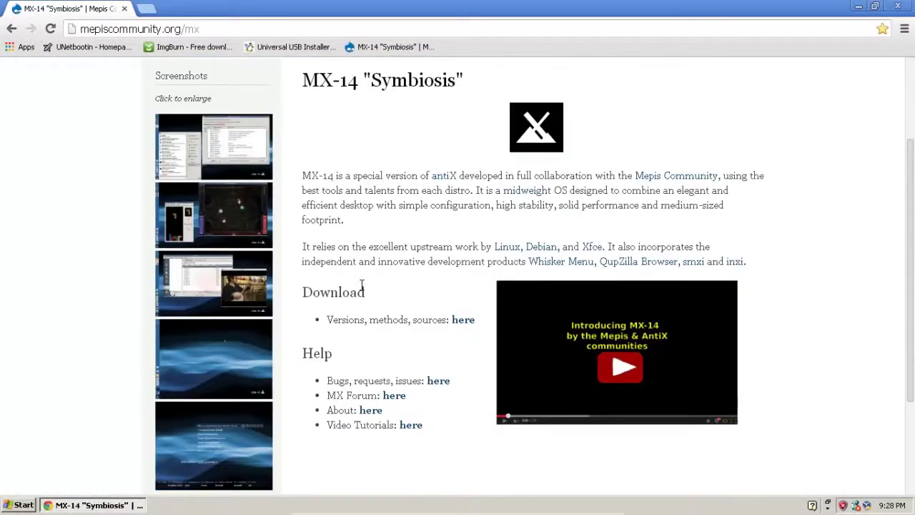
- Follow the Download link to the MX Linux sources page, review PAE/non-PAE mirrors, then minimize Chrome
click(463, 322)
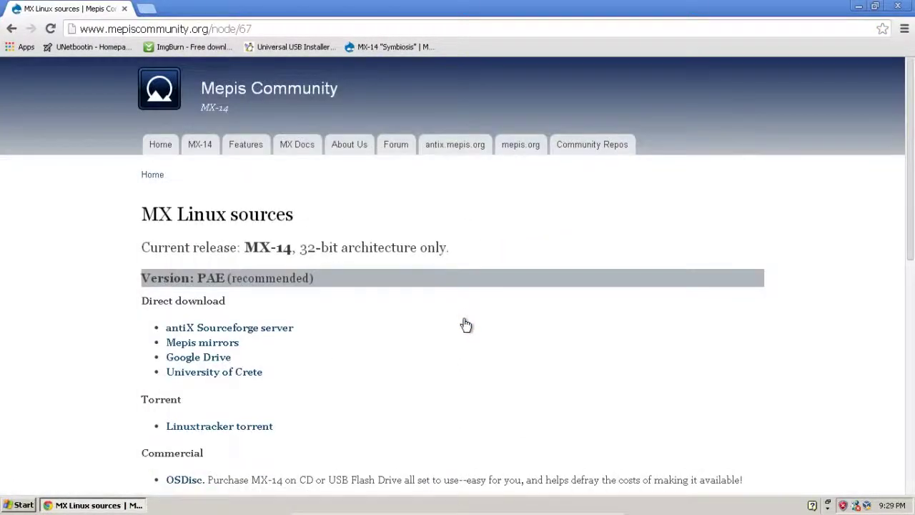
scroll(465, 325, down, 2)
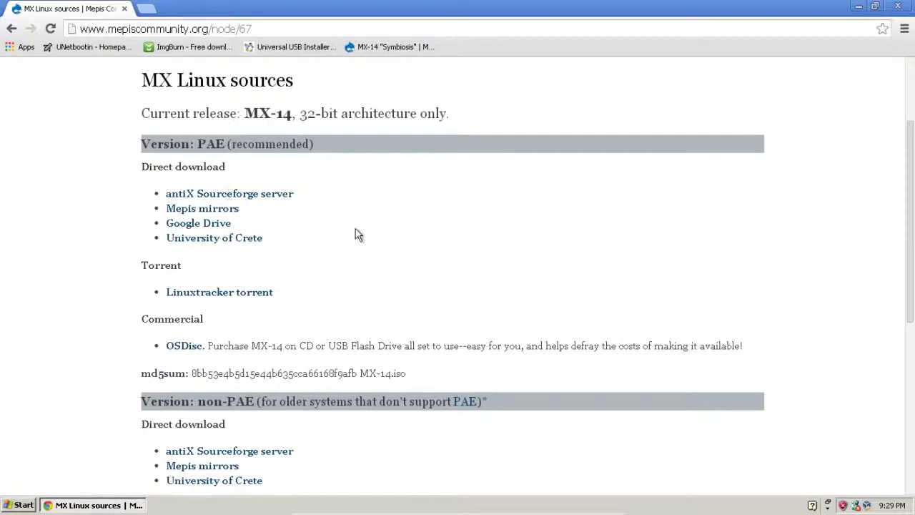
scroll(357, 235, down, 3)
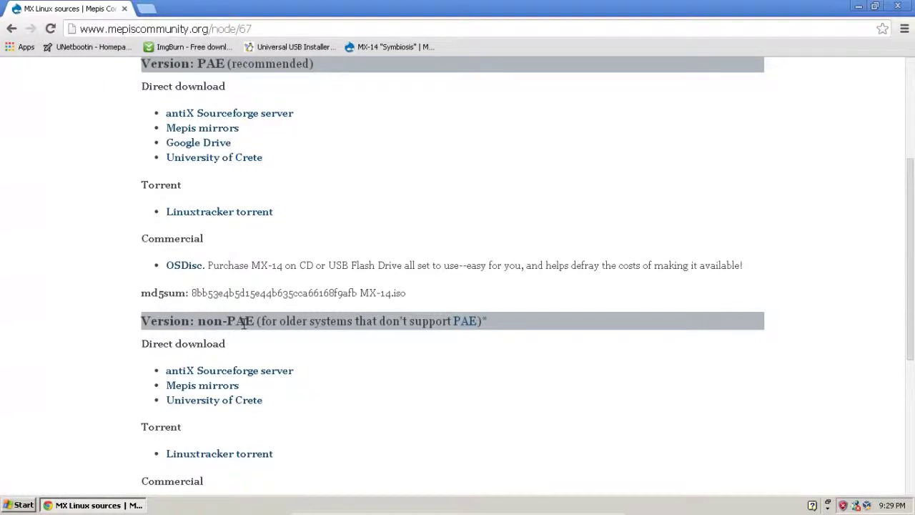
scroll(413, 350, up, 3)
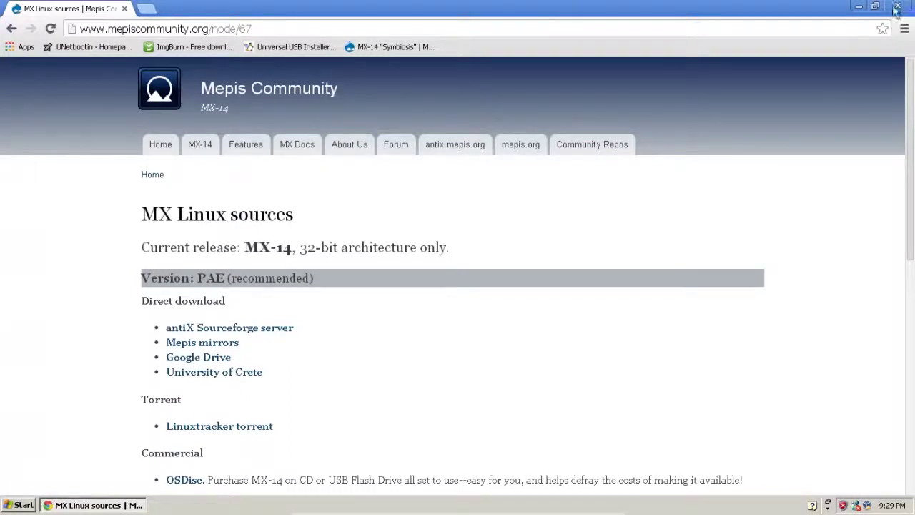
click(857, 6)
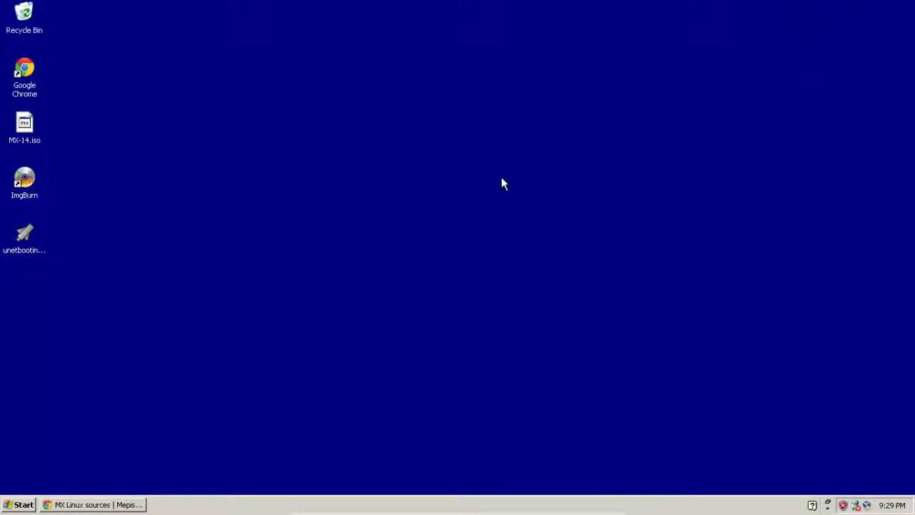
click(25, 125)
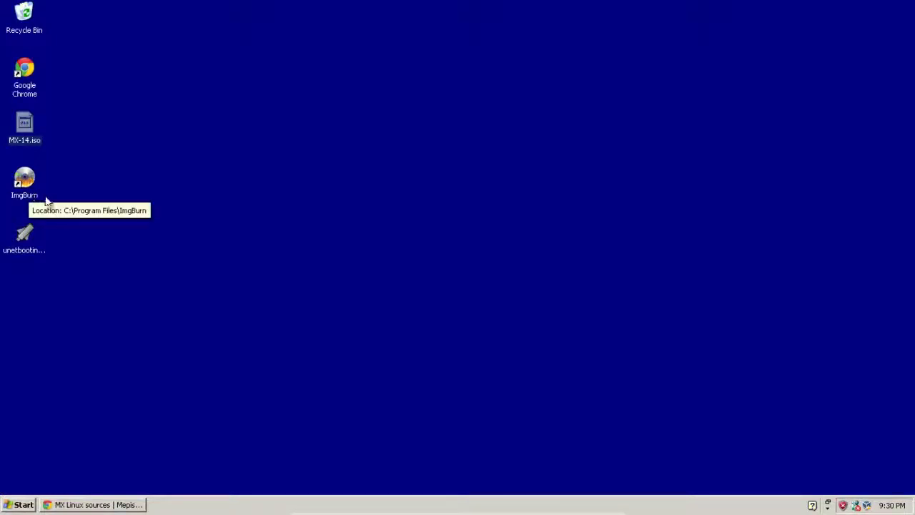
- Restore Chrome, load the ImgBurn bookmark on download.cnet.com, then minimize it again
click(93, 505)
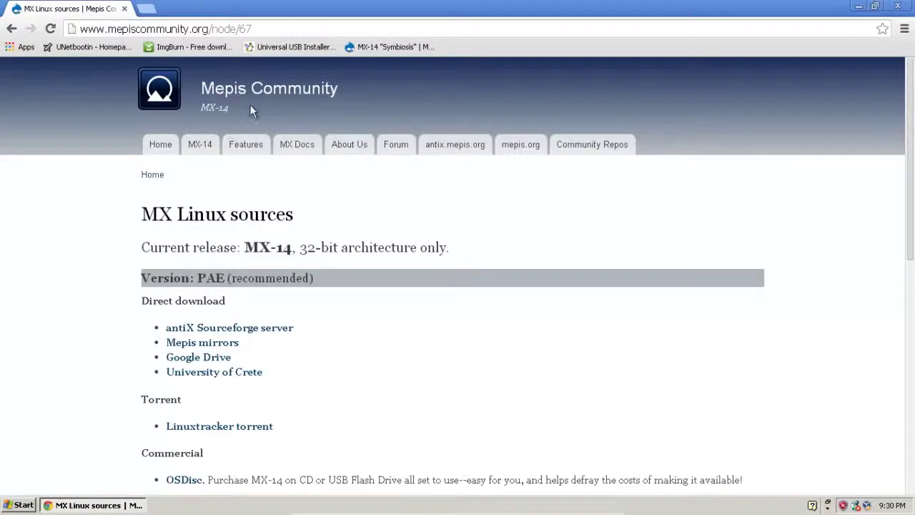
click(194, 47)
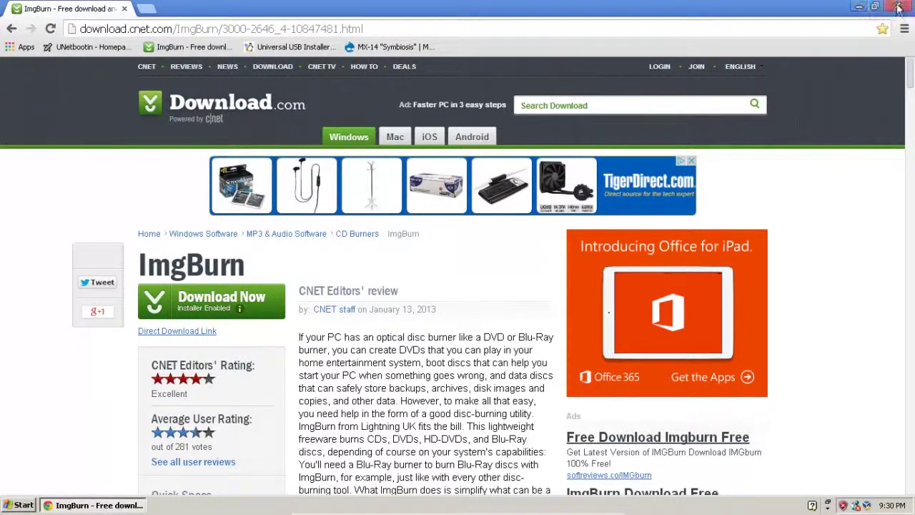
click(859, 6)
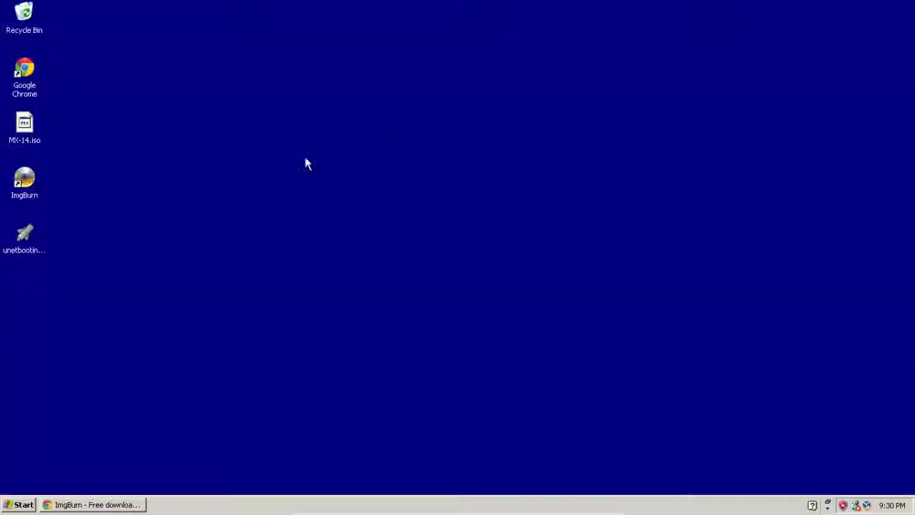
- In ImgBurn's Write image mode, load Desktop\MX-14.iso as the source, then close ImgBurn
double_click(25, 182)
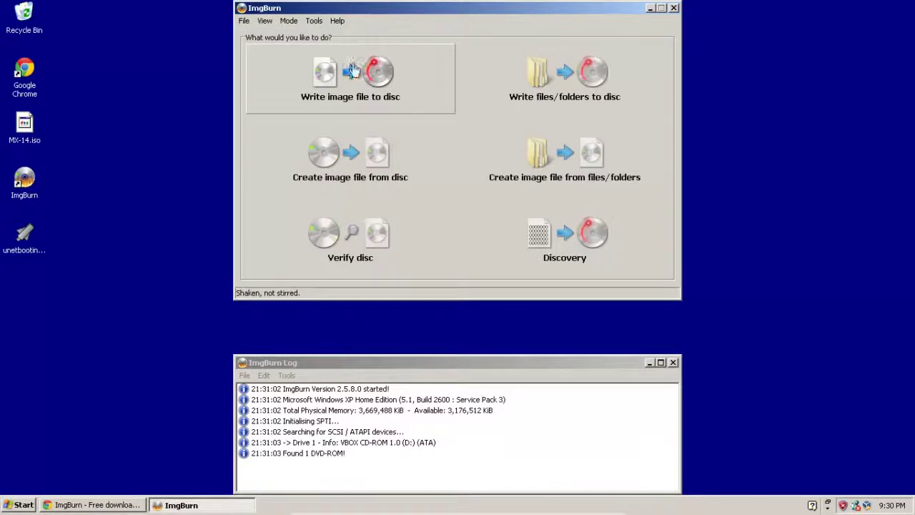
click(382, 85)
click(243, 22)
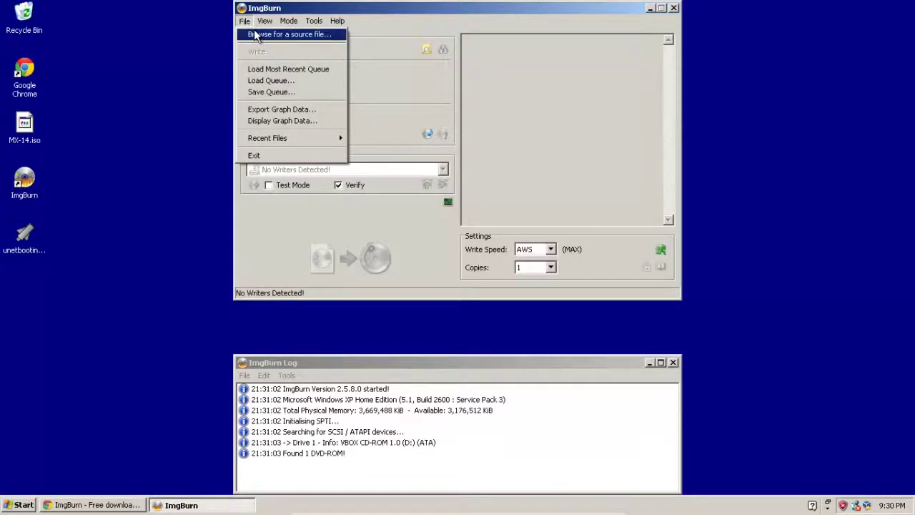
click(256, 36)
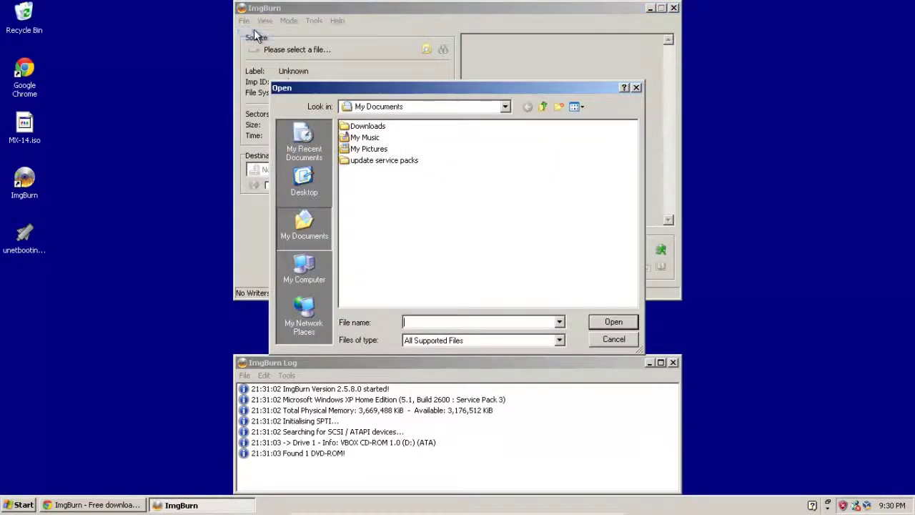
click(321, 179)
click(367, 162)
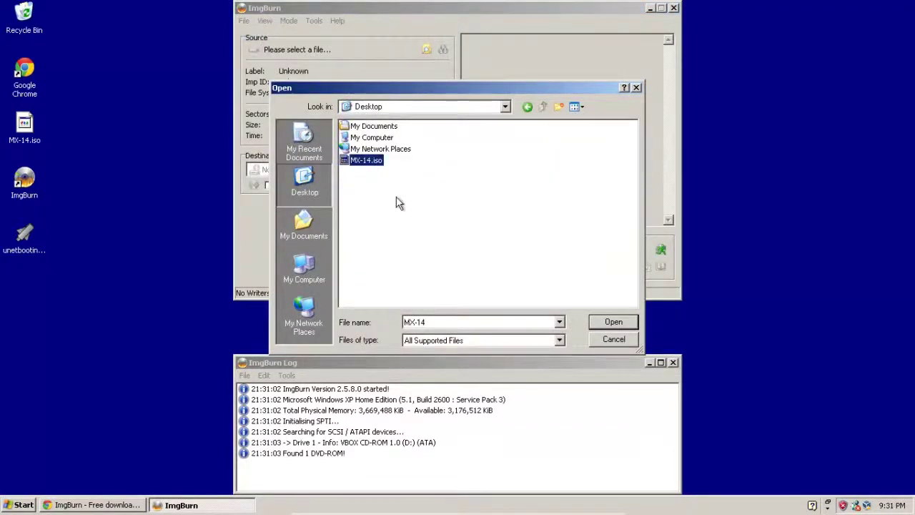
click(613, 323)
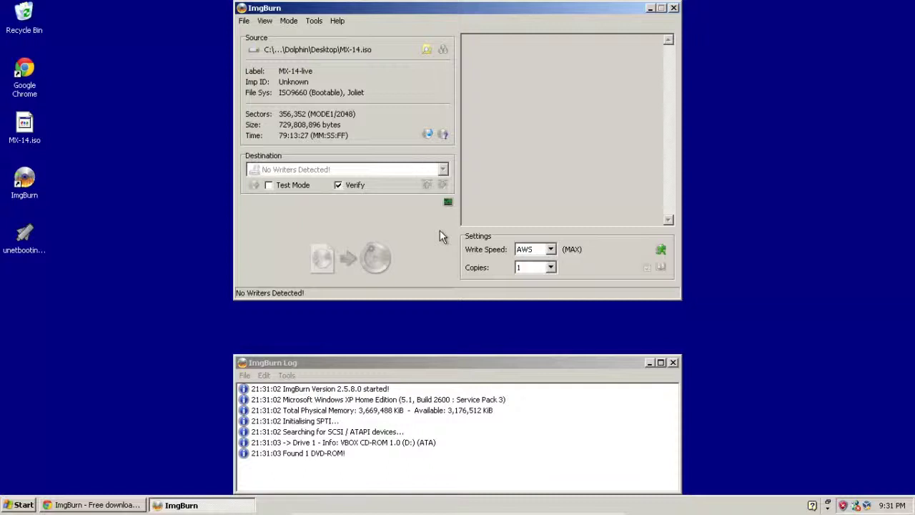
click(673, 8)
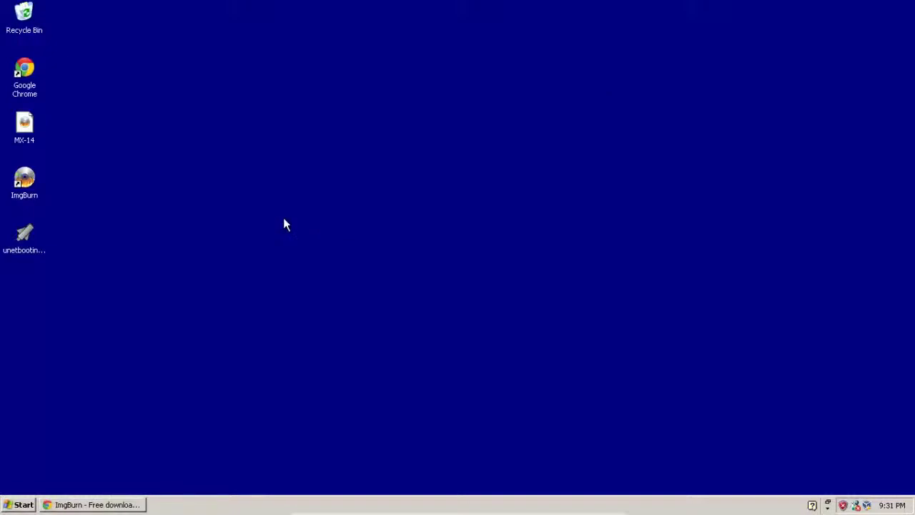
- Restore Chrome, open the UNetbootin homepage bookmark, then minimize the browser
click(30, 234)
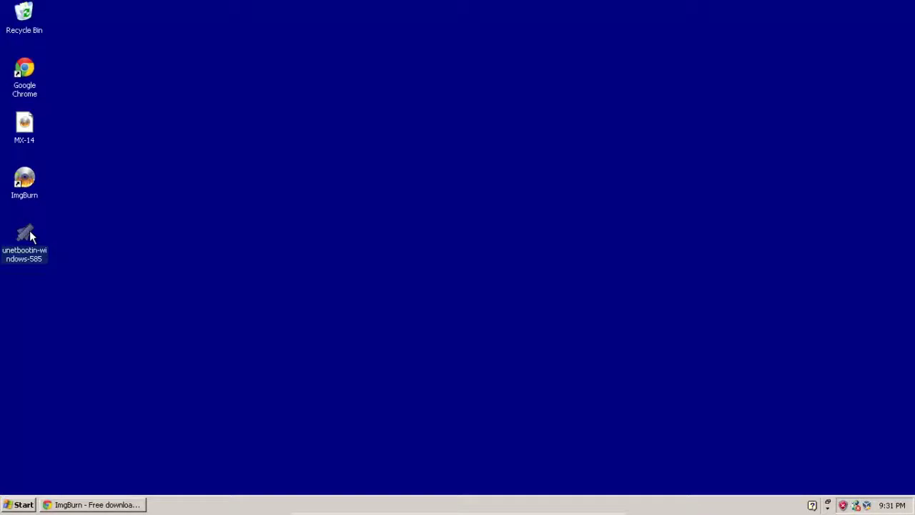
click(94, 504)
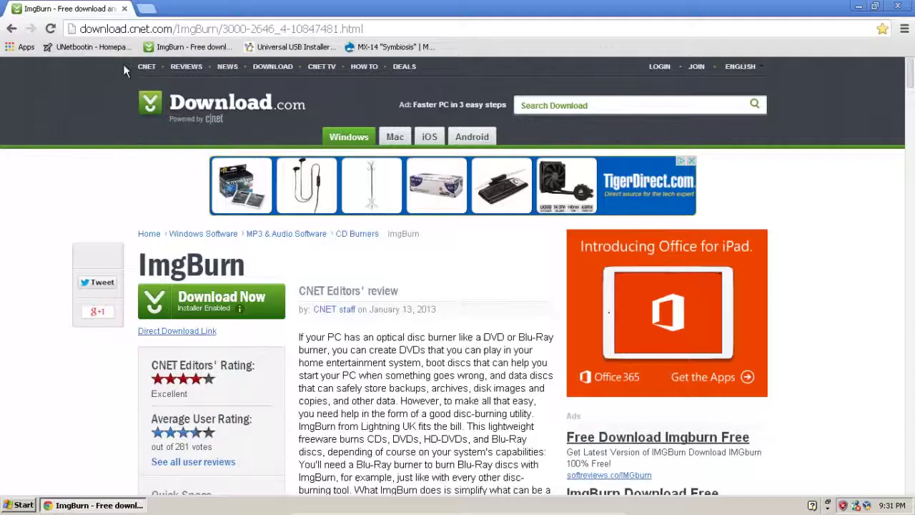
click(95, 47)
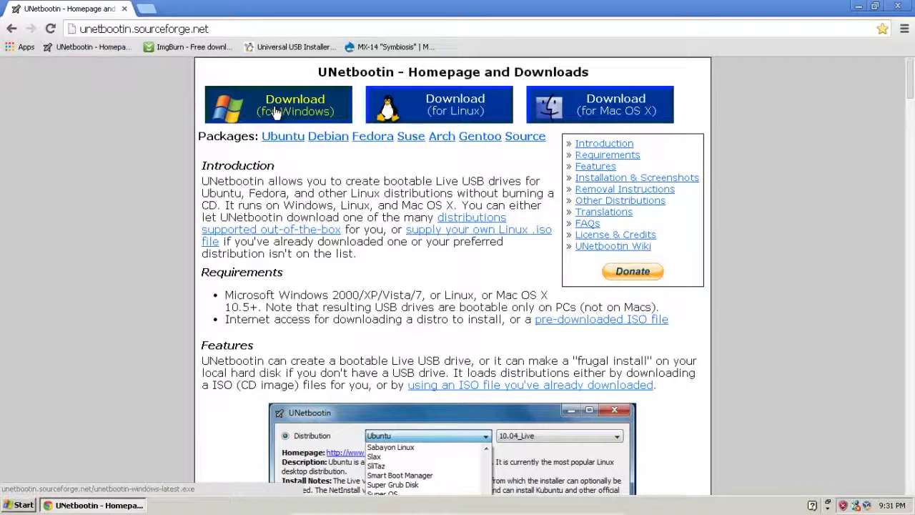
click(857, 9)
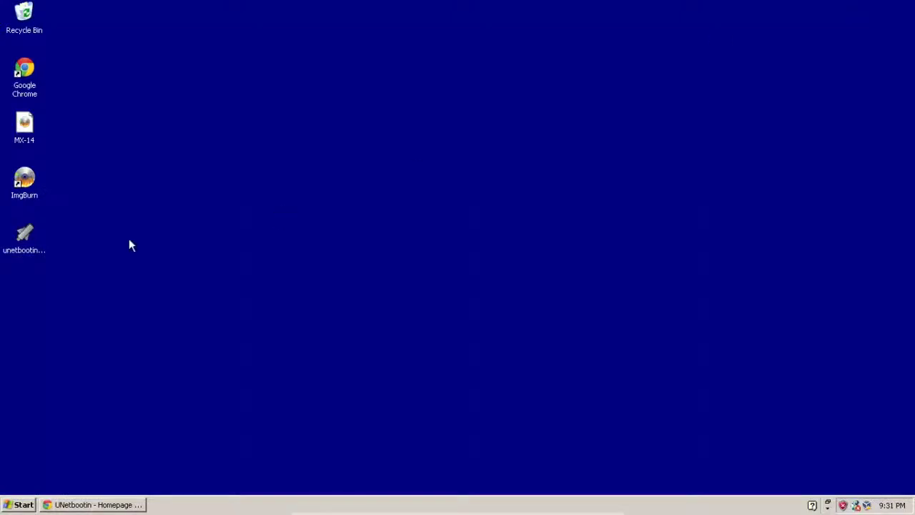
- Launch unetbootin from the desktop, accept the unverified-publisher warning, and center its window
click(19, 243)
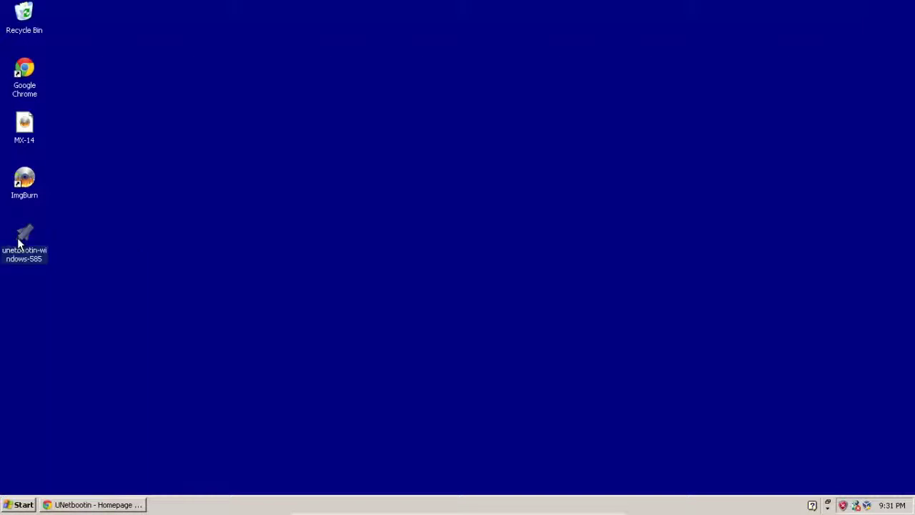
double_click(19, 243)
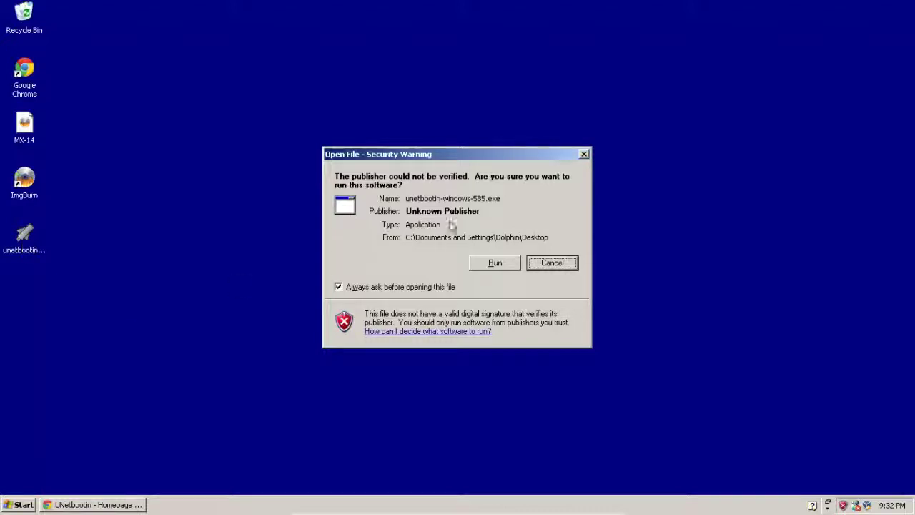
click(495, 263)
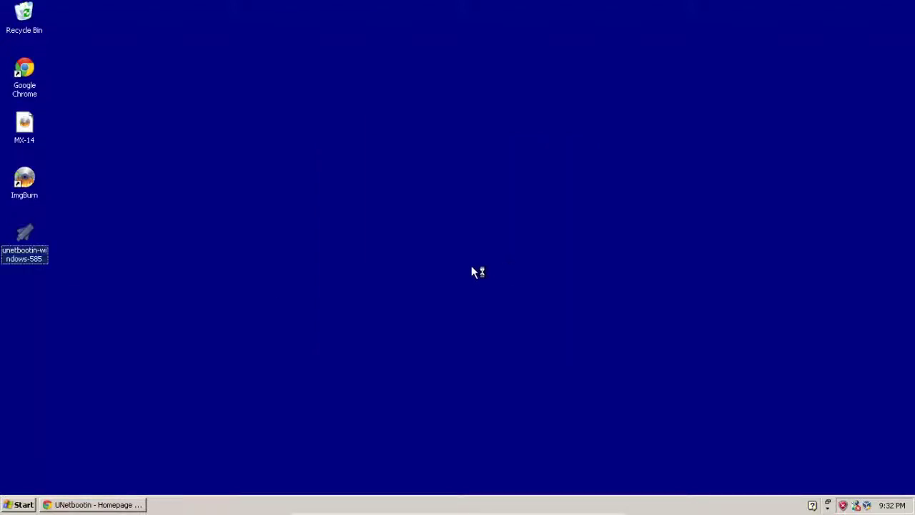
drag(122, 23, 352, 33)
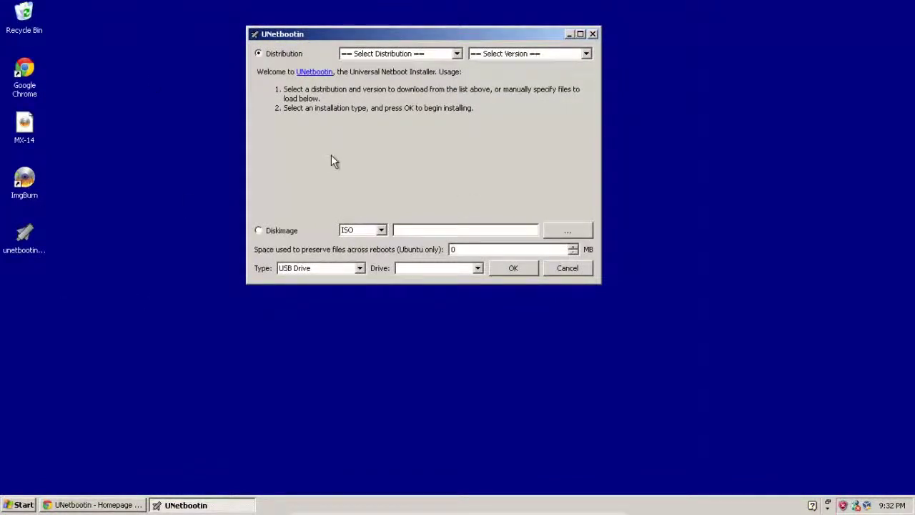
- Switch to Diskimage mode and load Desktop\MX-14.iso as the ISO source
click(271, 231)
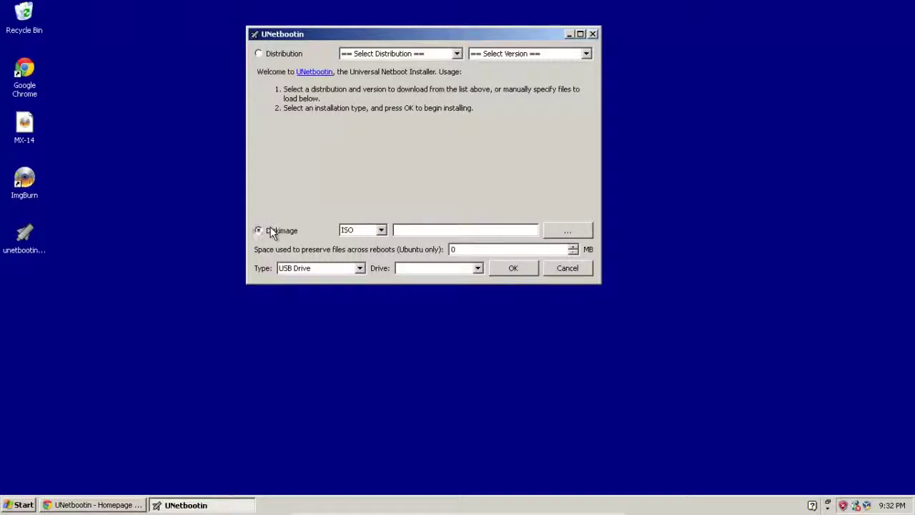
click(573, 230)
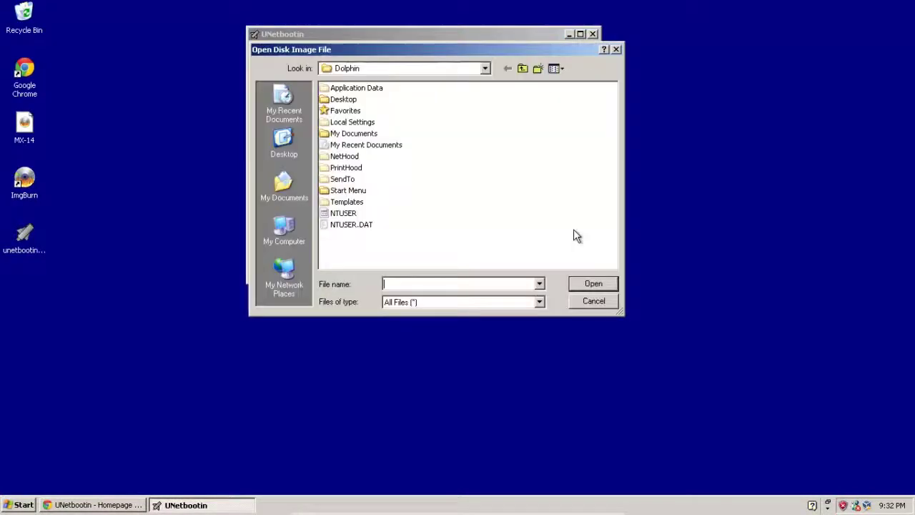
click(286, 150)
click(350, 158)
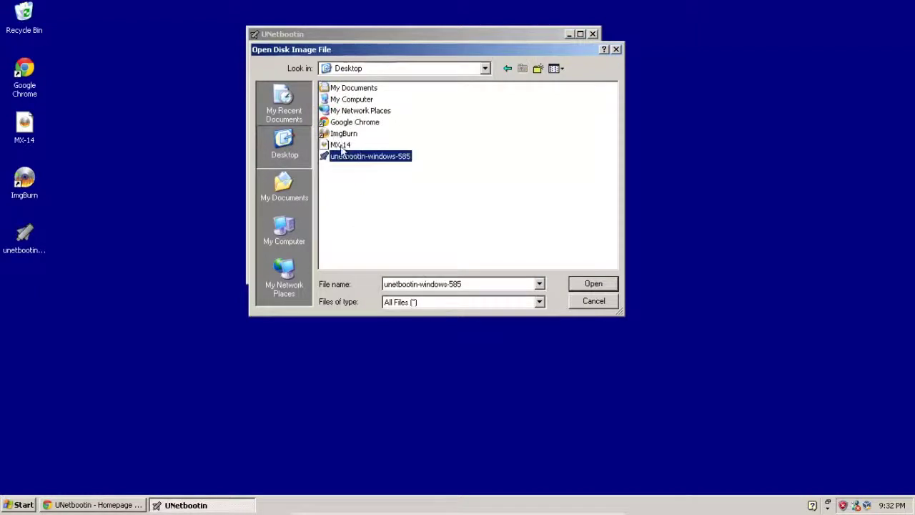
click(340, 146)
click(590, 283)
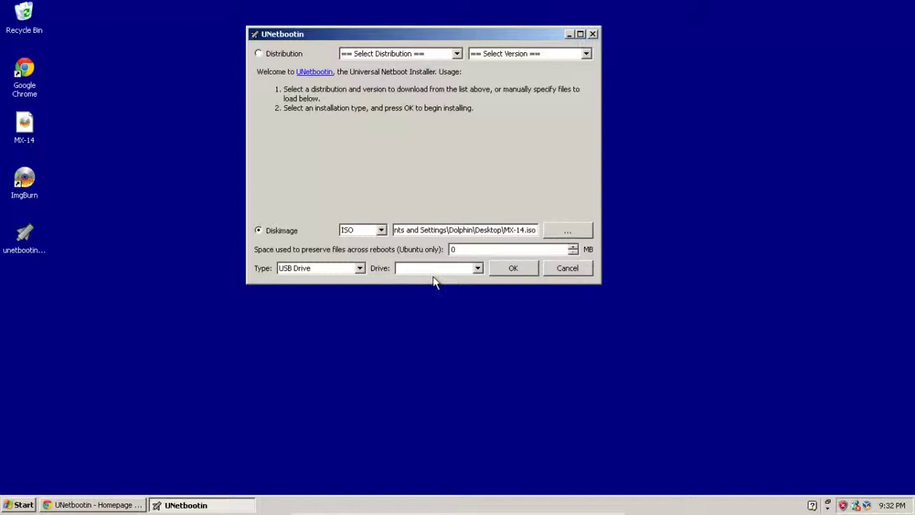
- Open the Drive dropdown to check the available target drives
click(478, 269)
- Cancel UNetbootin, restore Chrome, and open the Universal USB Installer bookmark
click(561, 271)
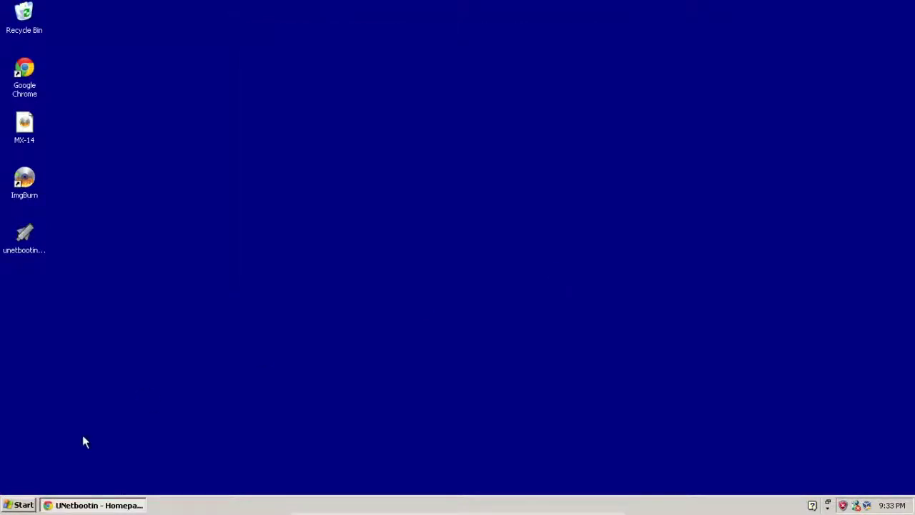
click(84, 504)
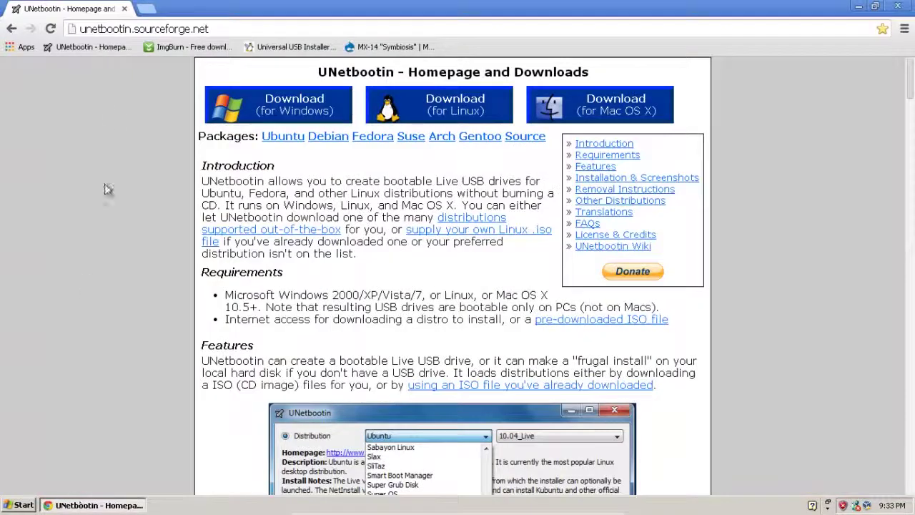
click(314, 52)
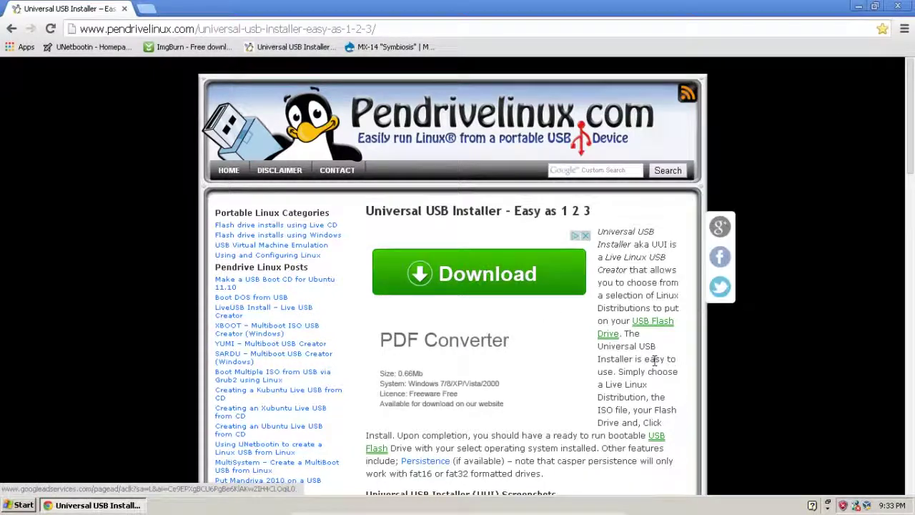
- Read through the Universal USB Installer page on pendrivelinux.com, then close Chrome
scroll(656, 367, down, 2)
scroll(656, 367, up, 1)
scroll(656, 366, down, 1)
scroll(656, 366, up, 2)
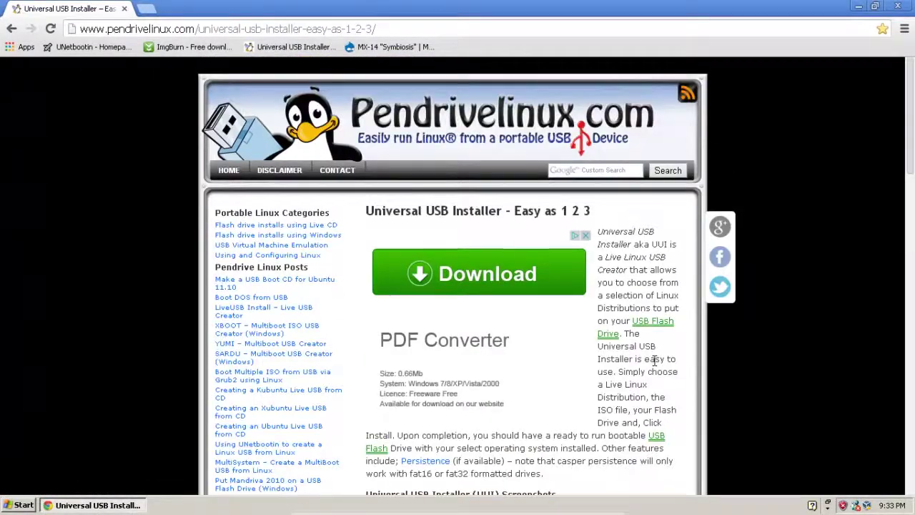
scroll(656, 366, down, 2)
scroll(656, 367, down, 5)
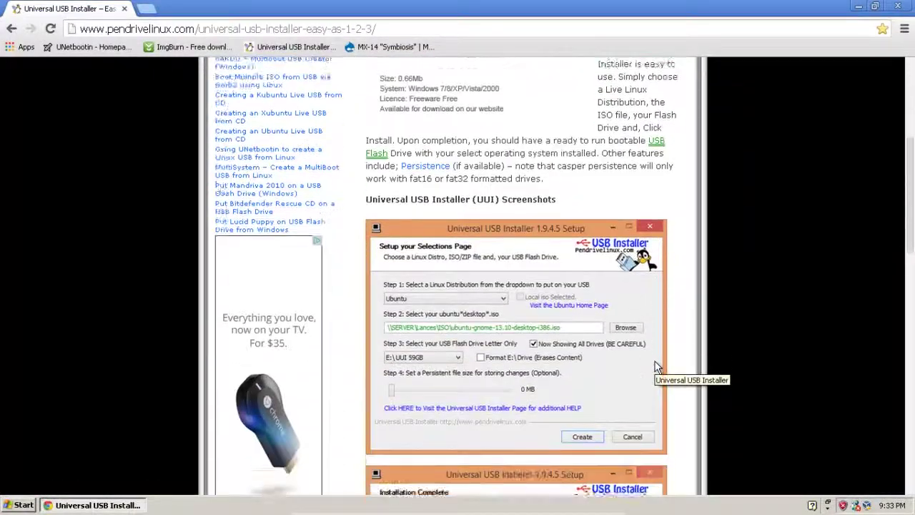
scroll(656, 364, down, 10)
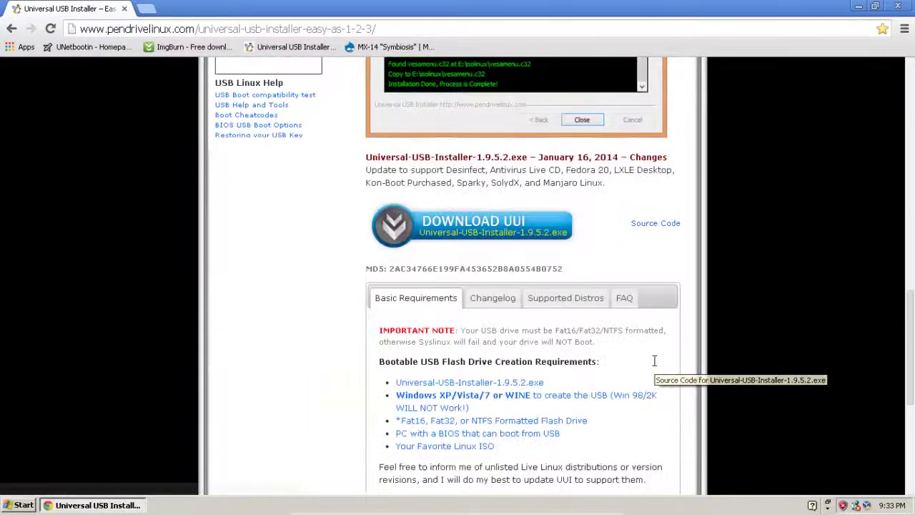
scroll(654, 361, up, 3)
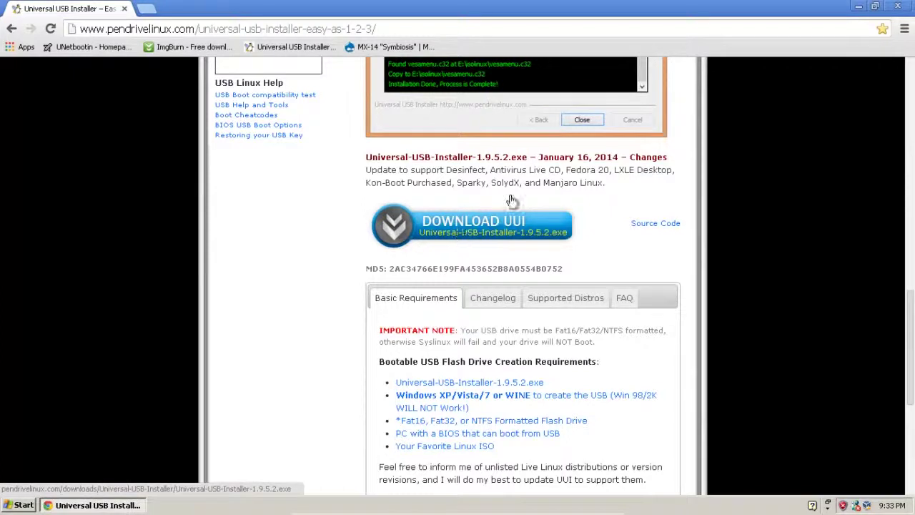
scroll(347, 204, up, 9)
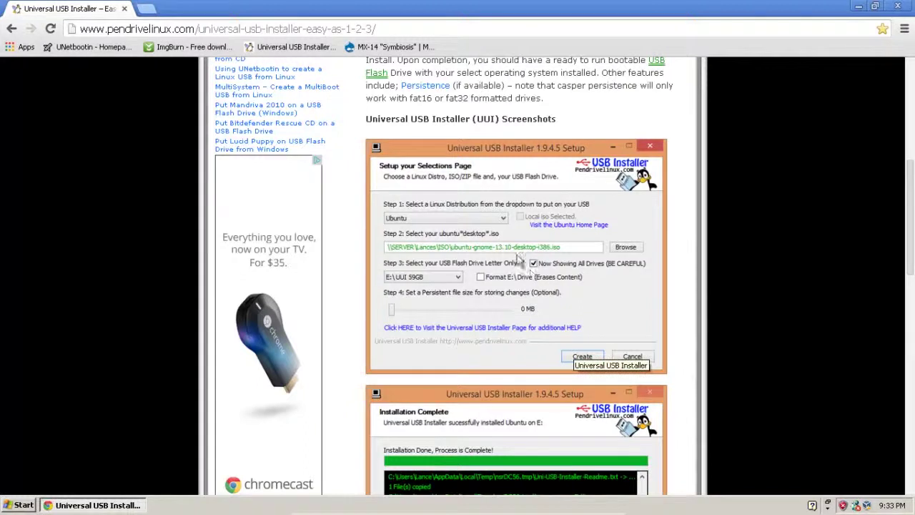
scroll(477, 195, down, 15)
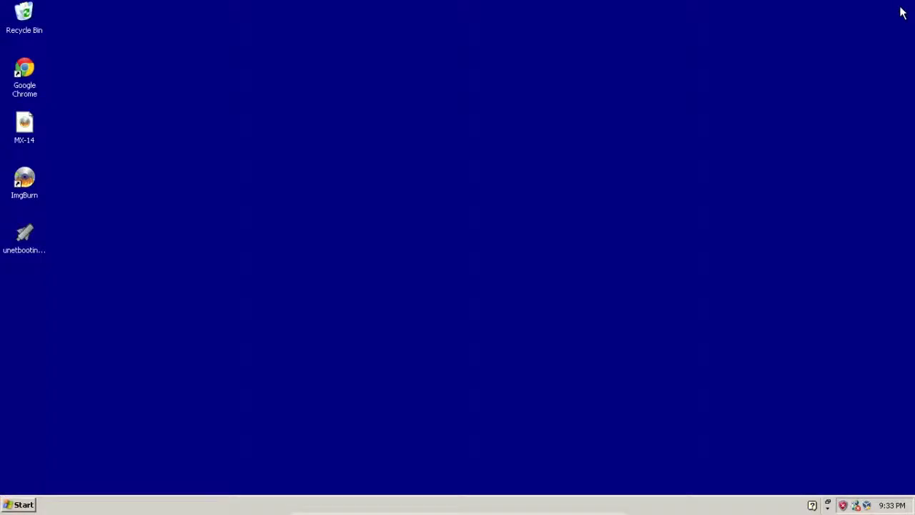
click(898, 5)
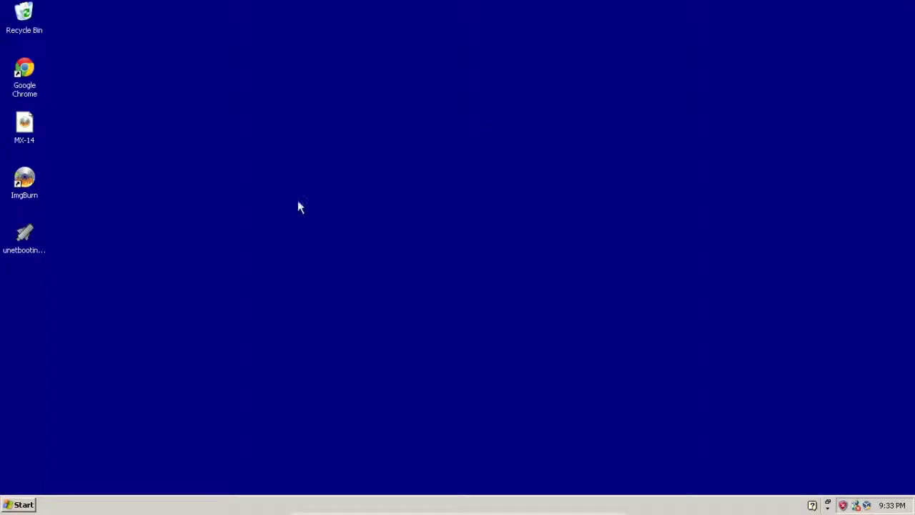
- Bring up the Start menu's Turn Off Computer dialog to restart Windows XP
click(25, 504)
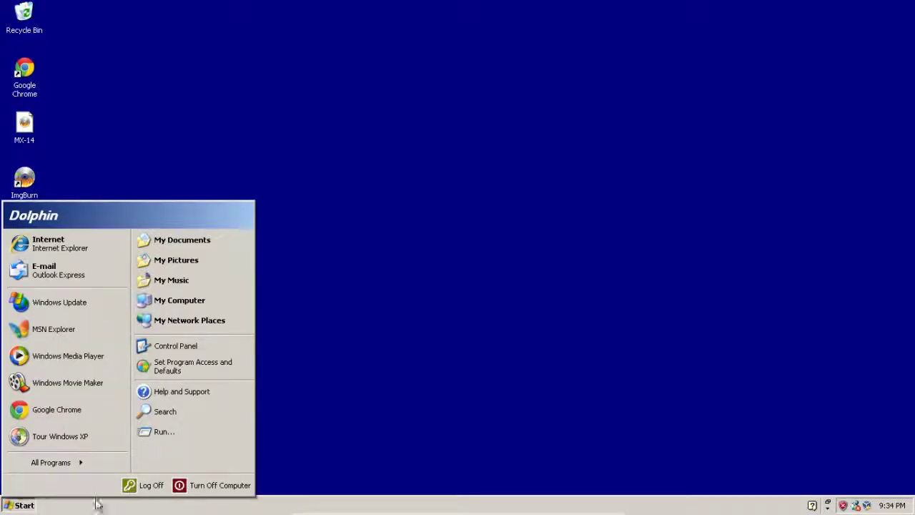
click(217, 485)
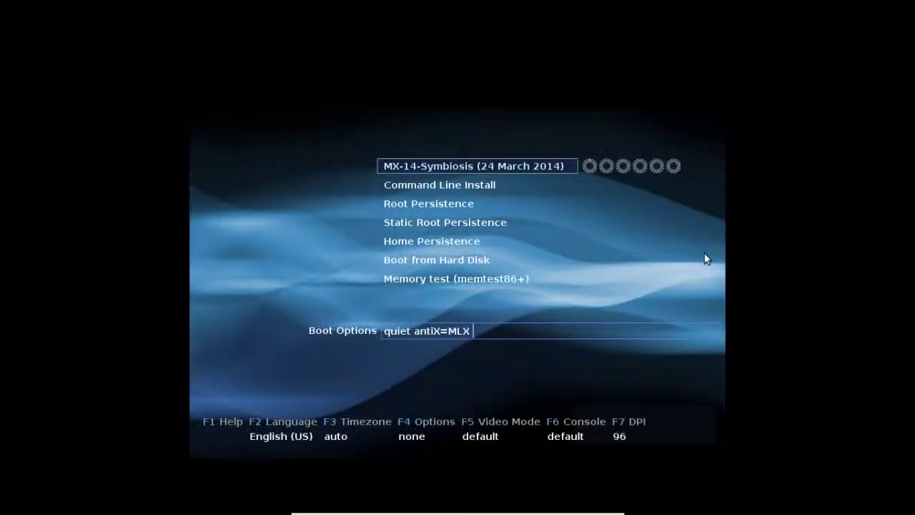
- Return to the MX-14-Symbiosis entry and check the Language list, keeping English (US)
key(Down)
key(Up)
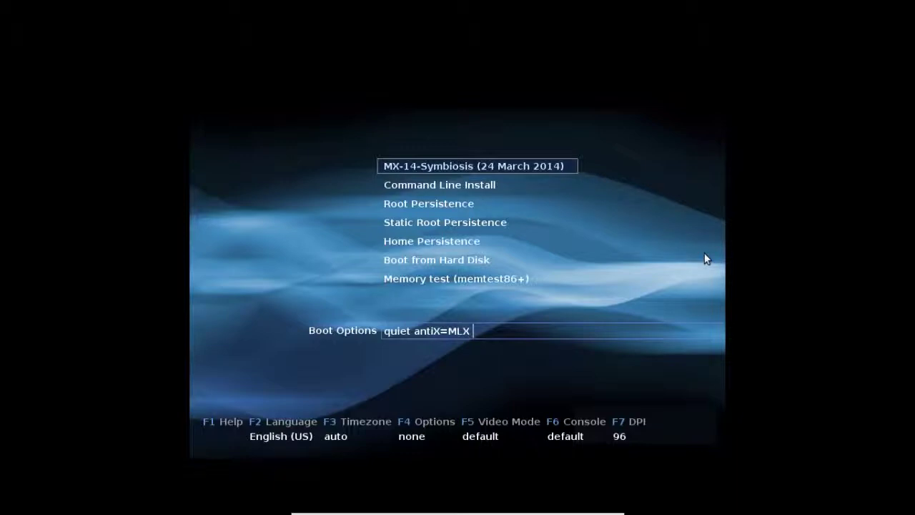
key(F2)
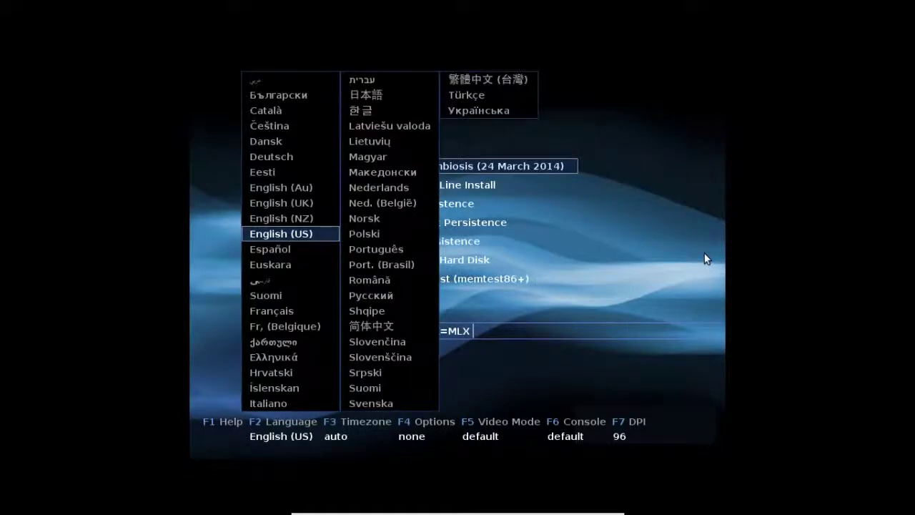
key(Escape)
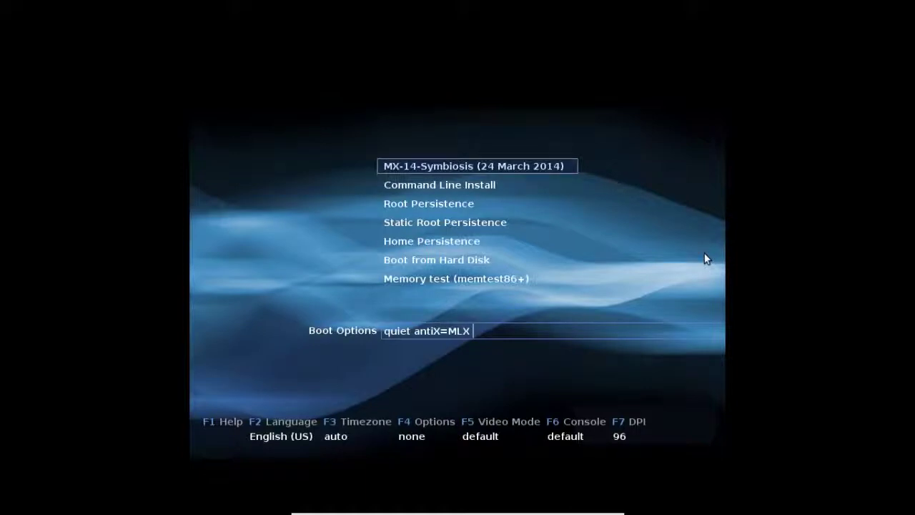
key(F2)
key(Escape)
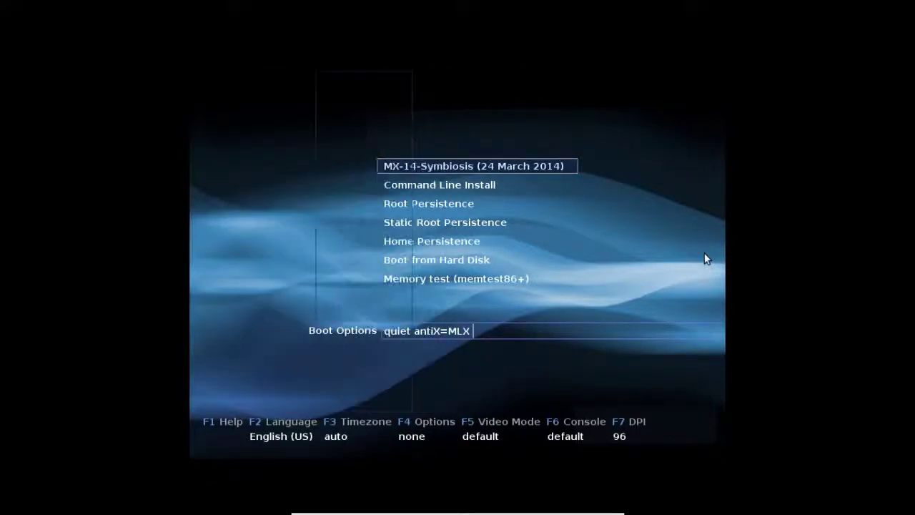
- Choose New York* from the F3 timezone list
key(F3)
key(Down)
key(Down)
key(Down)
key(Down)
key(Down)
key(Down)
key(Down)
key(Down)
key(Down)
key(Down)
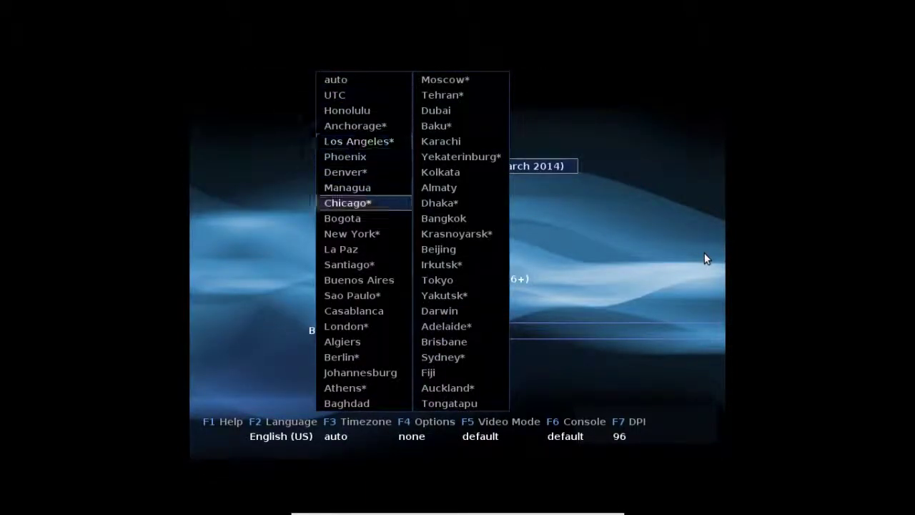
key(Return)
key(F4)
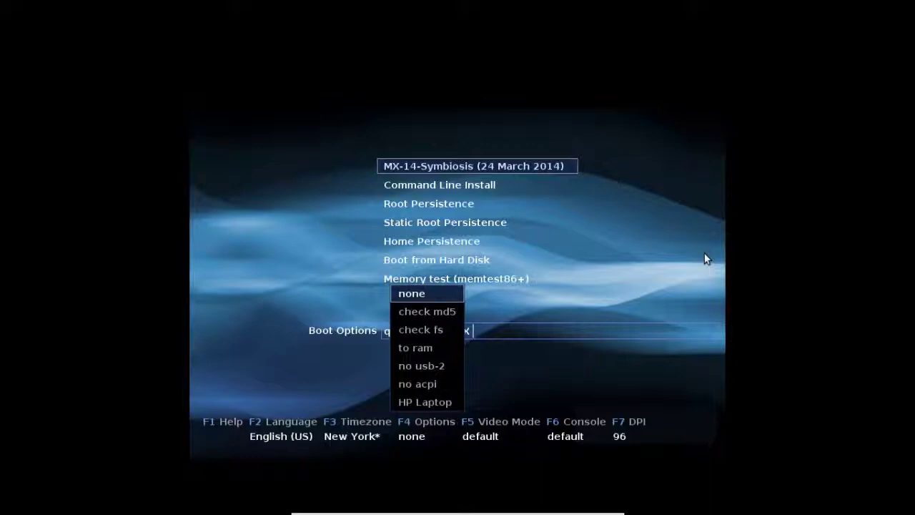
- Boot MX-14-Symbiosis with F4 extra options at none and F5 video mode at default
key(Down)
key(Down)
key(Down)
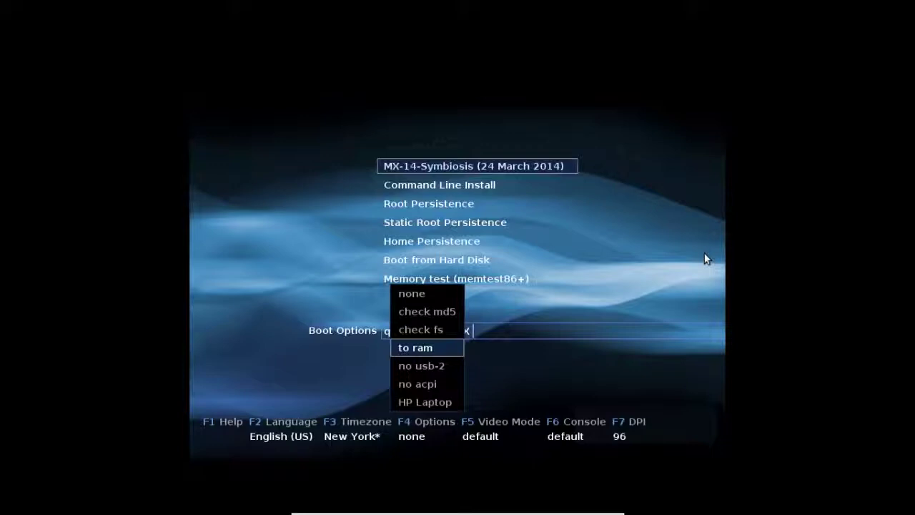
key(Escape)
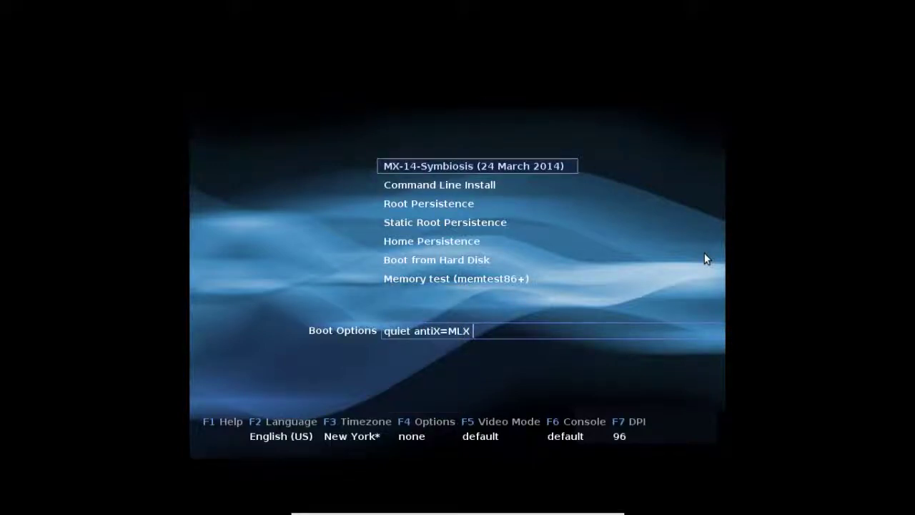
key(F5)
key(Down)
key(Down)
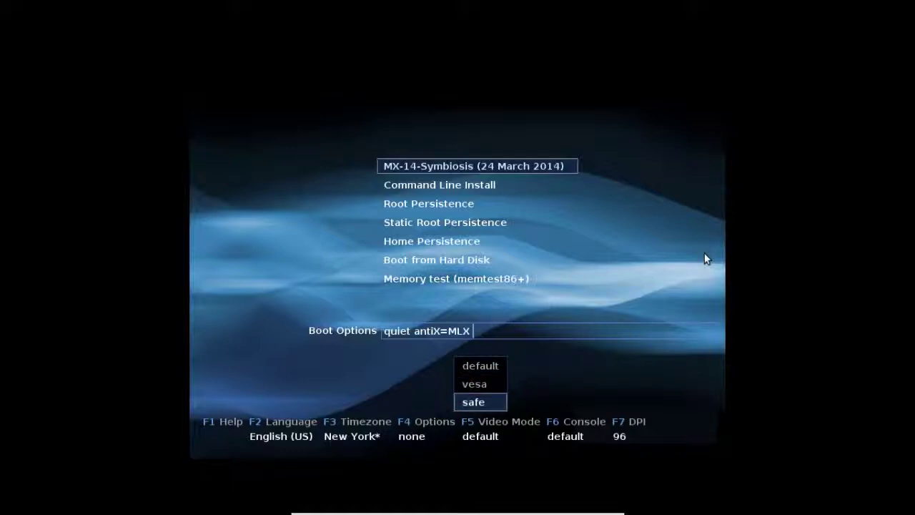
key(Up)
key(Up)
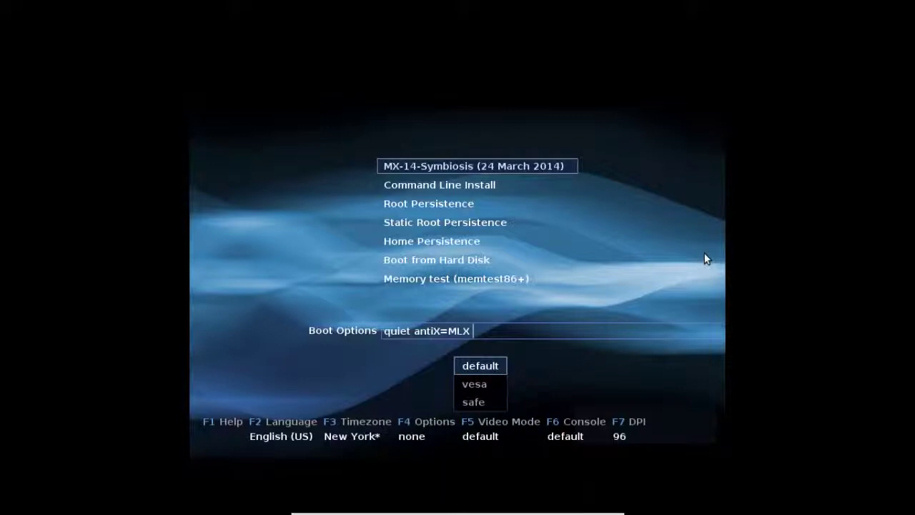
key(Down)
key(Down)
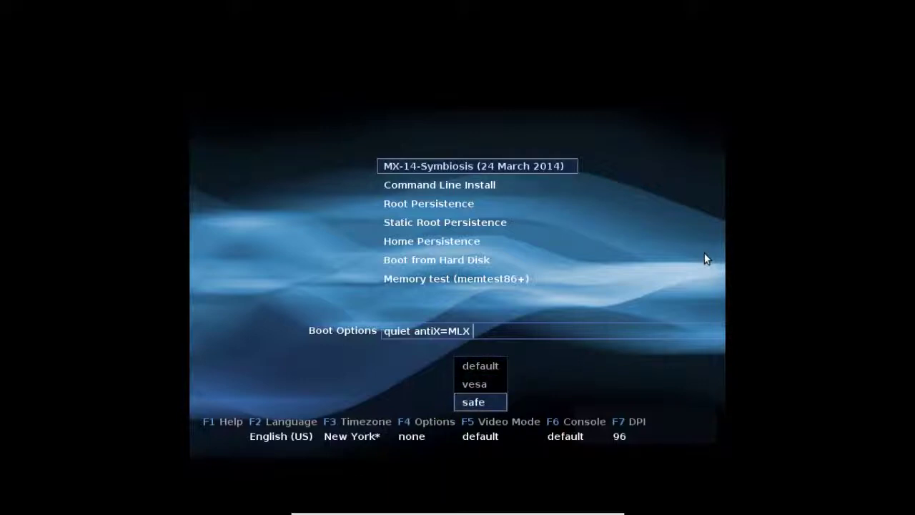
key(Escape)
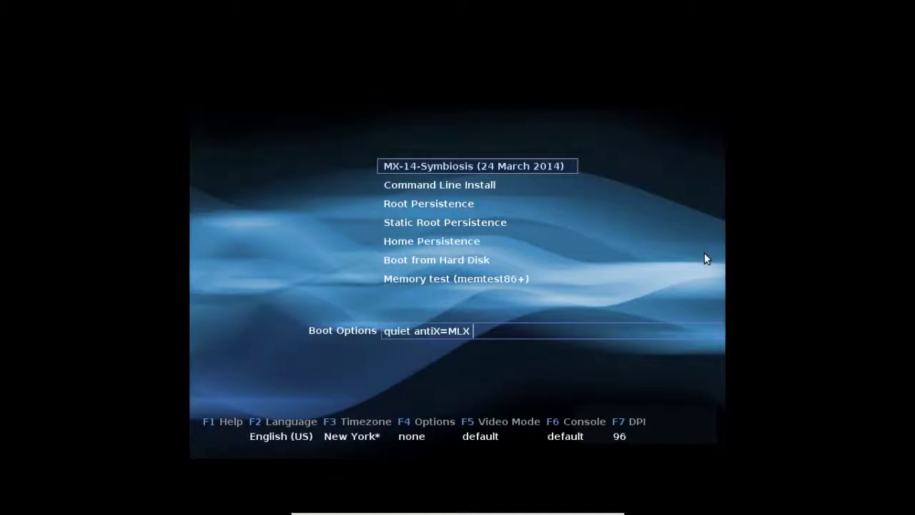
key(Return)
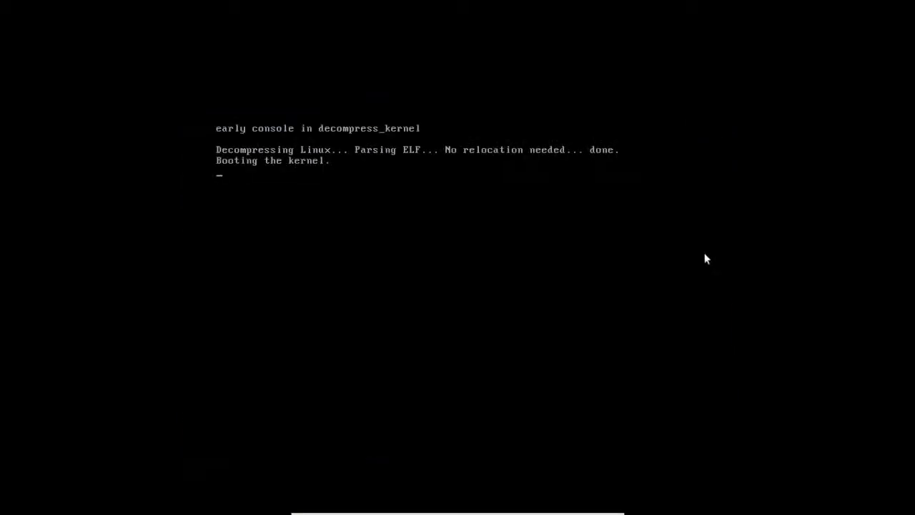